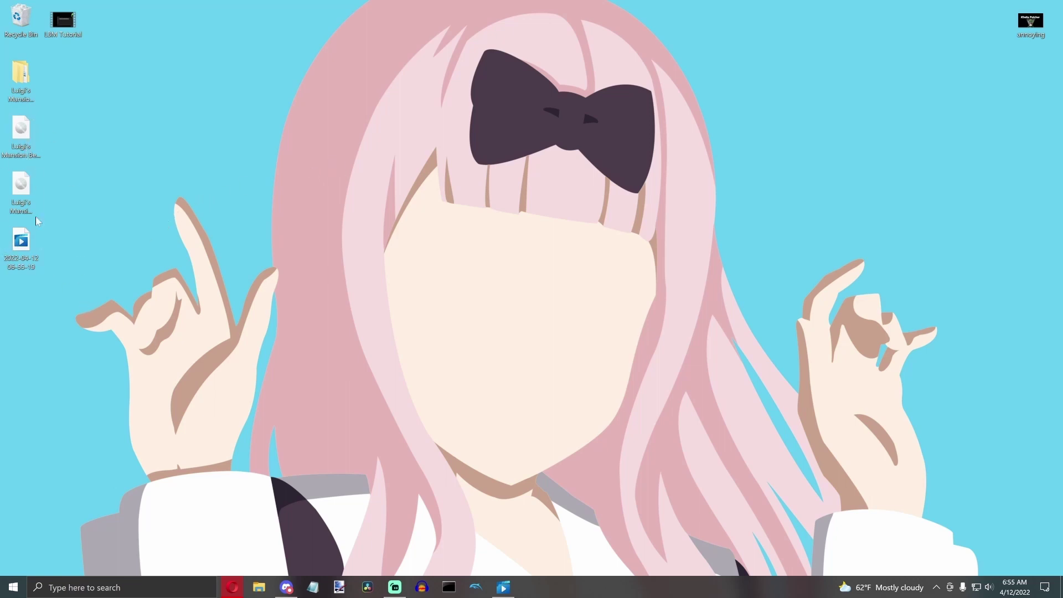
Step: Open the XDeltaPatcher folder inside Luigi's Mansion Archive + Tools and center the window
double_click(20, 84)
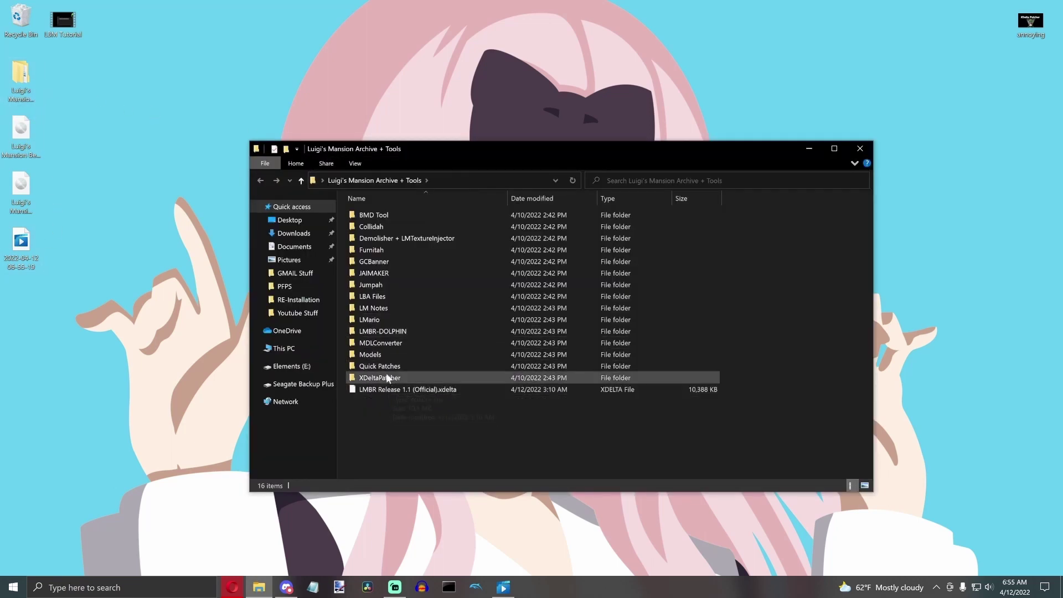
double_click(384, 376)
mouse_move(465, 150)
mouse_down()
mouse_move(697, 176)
mouse_move(496, 171)
mouse_move(454, 154)
mouse_up()
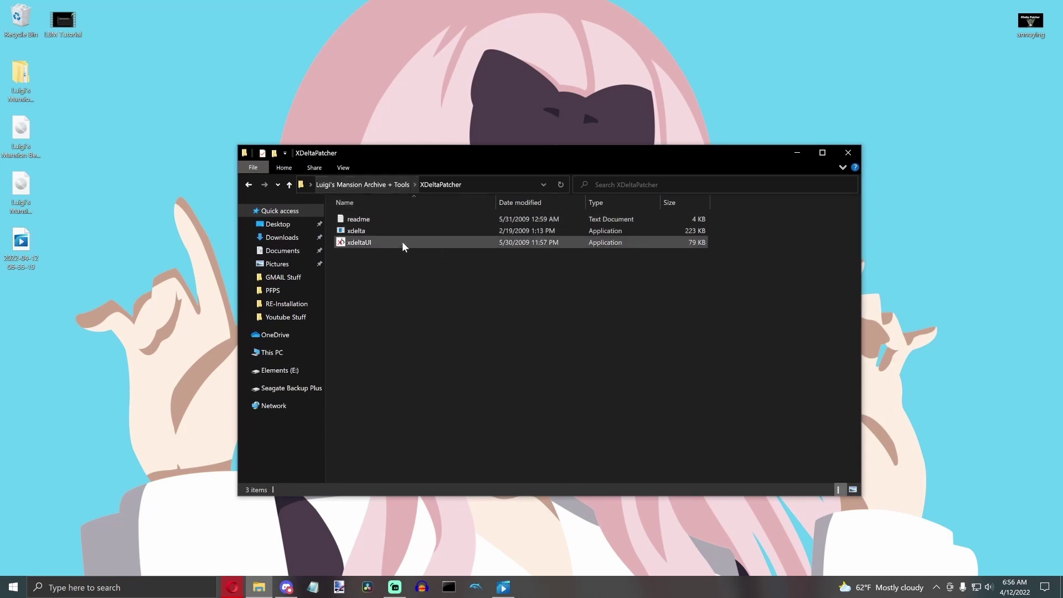
Step: Select the folder's three files, then select and deselect the Luigi's Mansion (USA) disc image
drag(396, 271, 380, 218)
click(410, 279)
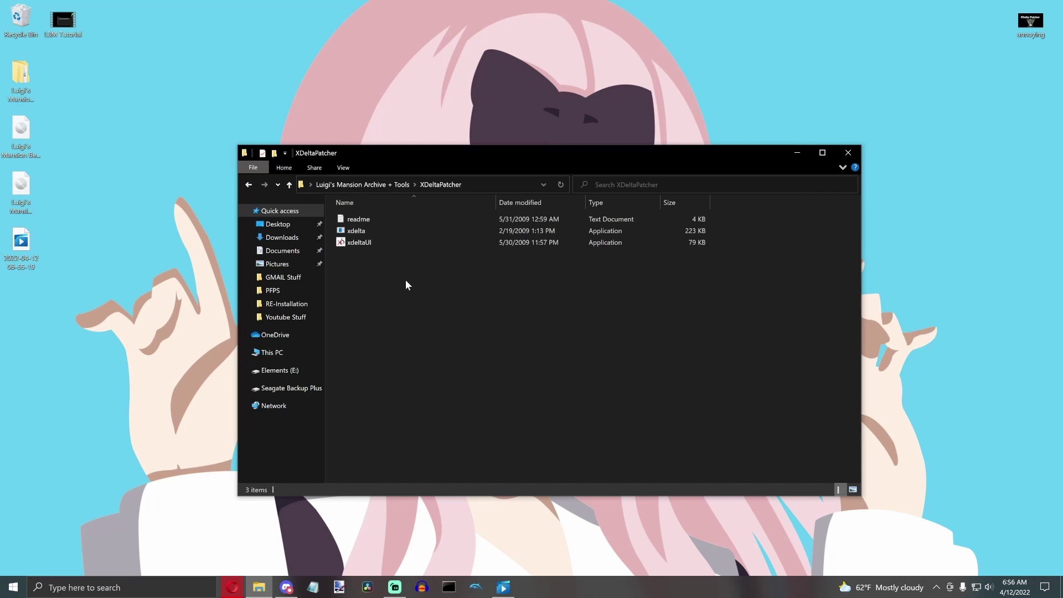
mouse_move(405, 281)
mouse_down()
mouse_move(373, 220)
mouse_move(398, 279)
mouse_up()
click(21, 191)
mouse_move(21, 192)
mouse_down()
mouse_move(47, 183)
mouse_move(102, 213)
mouse_move(28, 194)
mouse_up()
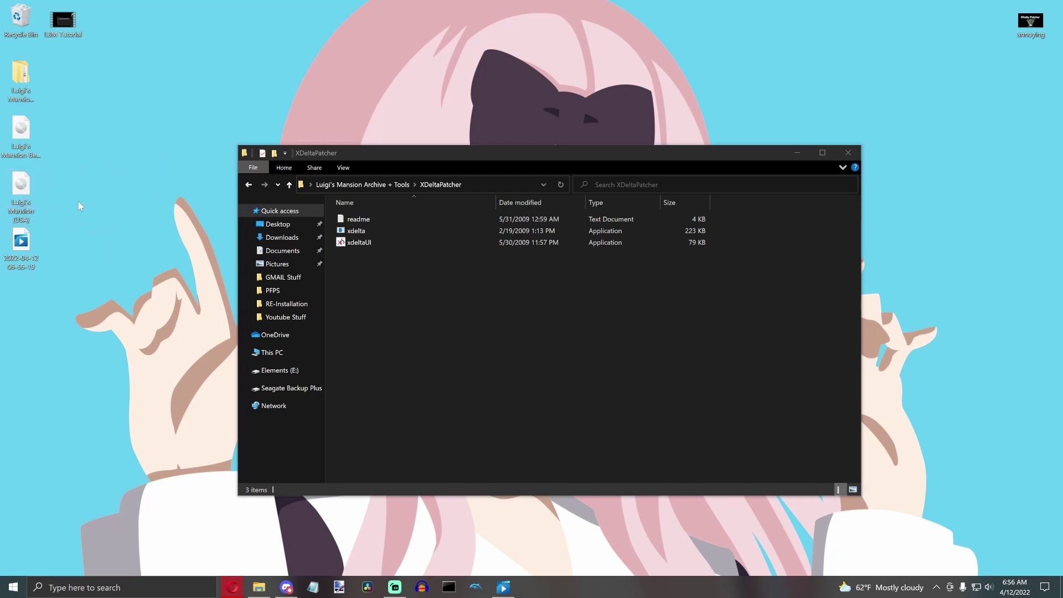
click(91, 189)
click(293, 586)
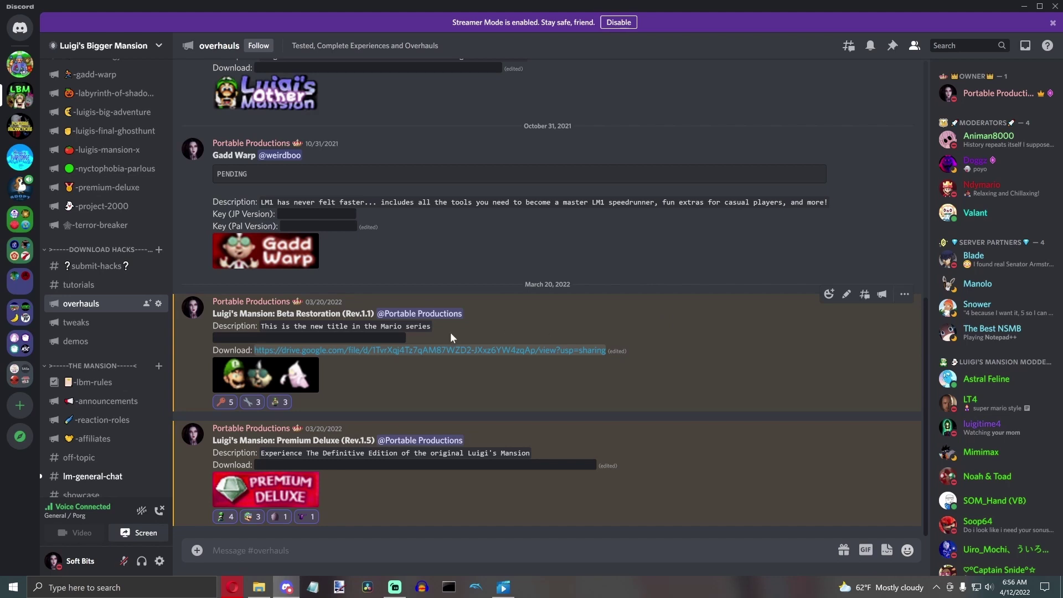
drag(446, 342, 213, 313)
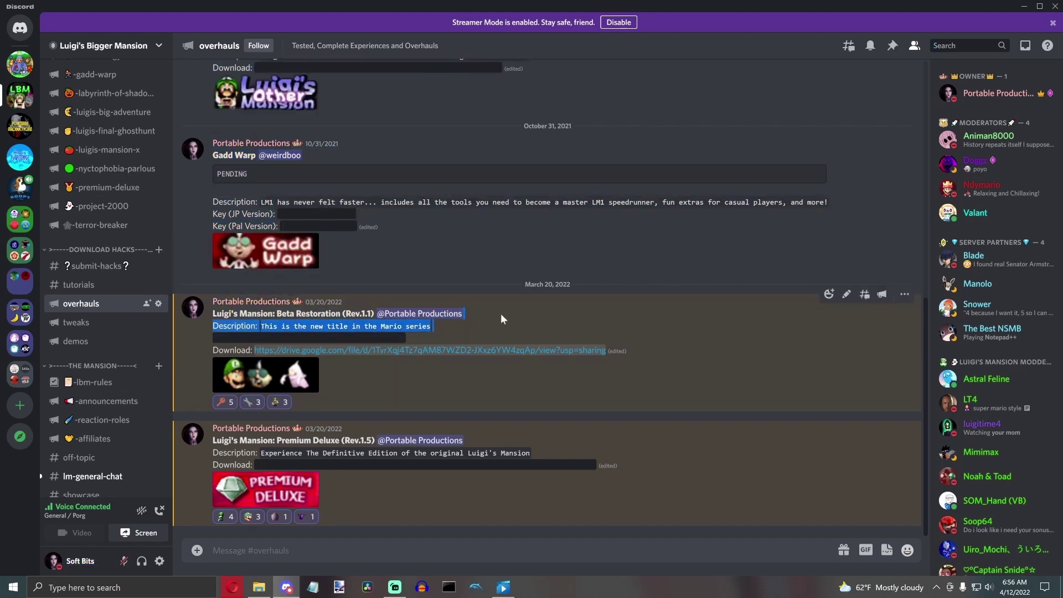
click(1023, 6)
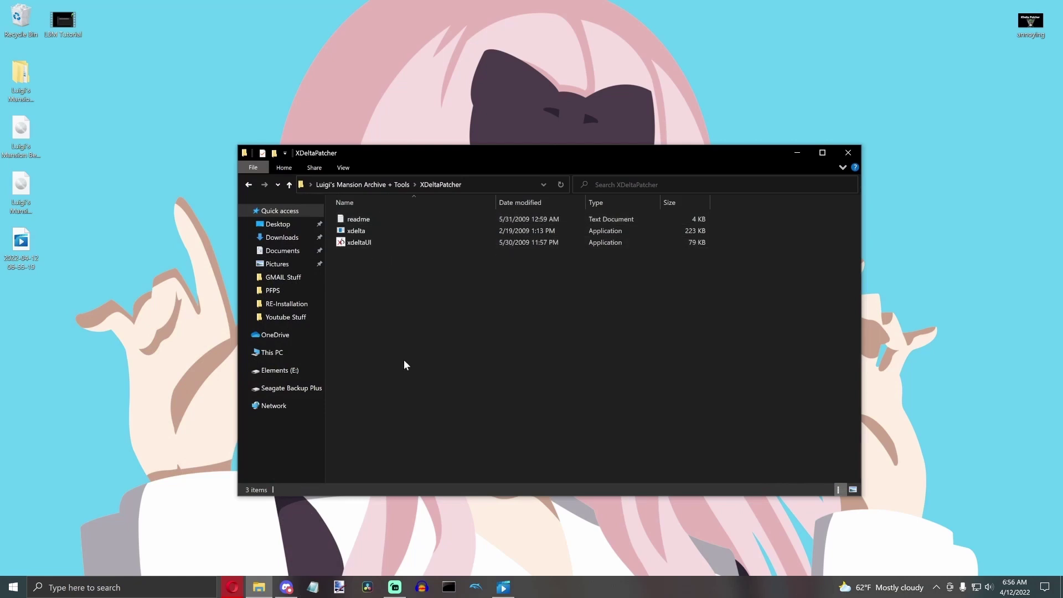
Step: Launch xdeltaUI from the XDeltaPatcher folder and center its window on screen
click(366, 244)
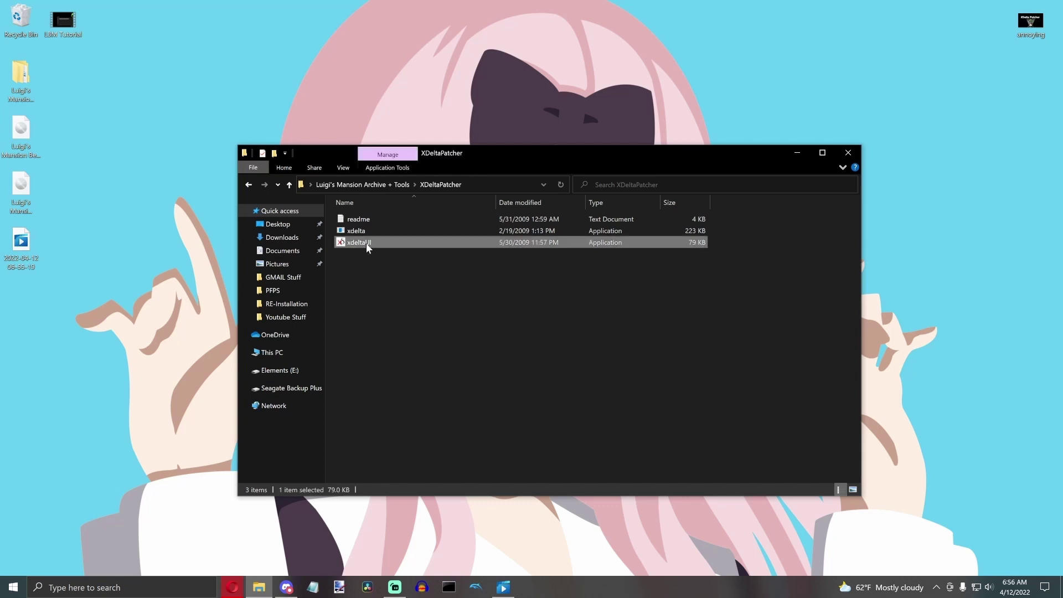
double_click(366, 244)
drag(172, 111, 534, 291)
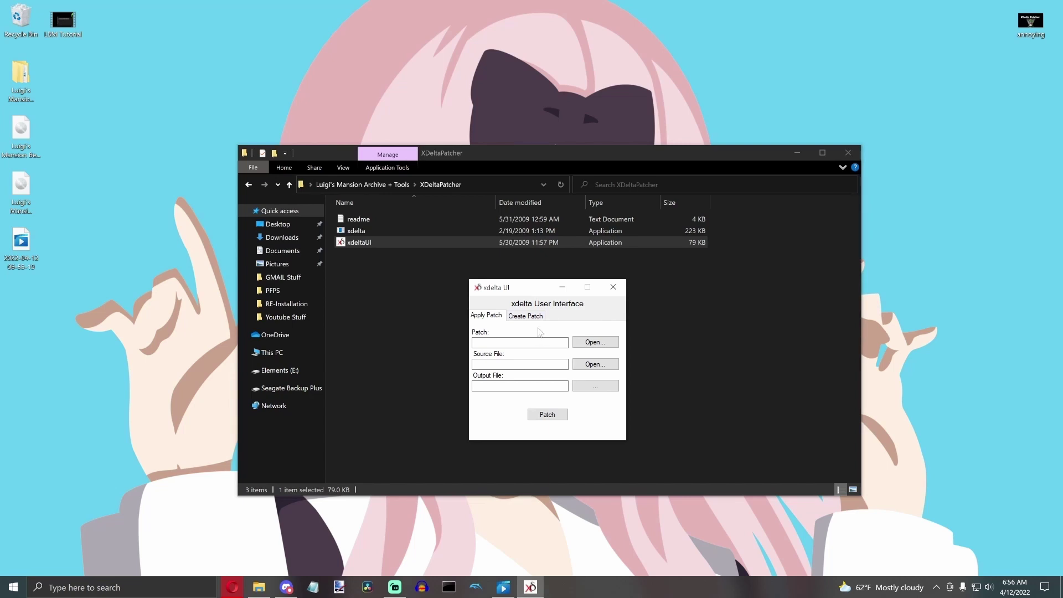
Step: Download LMBR Release 1.1 (Official).xdelta from the Google Drive link in the Discord Beta Restoration post
click(286, 588)
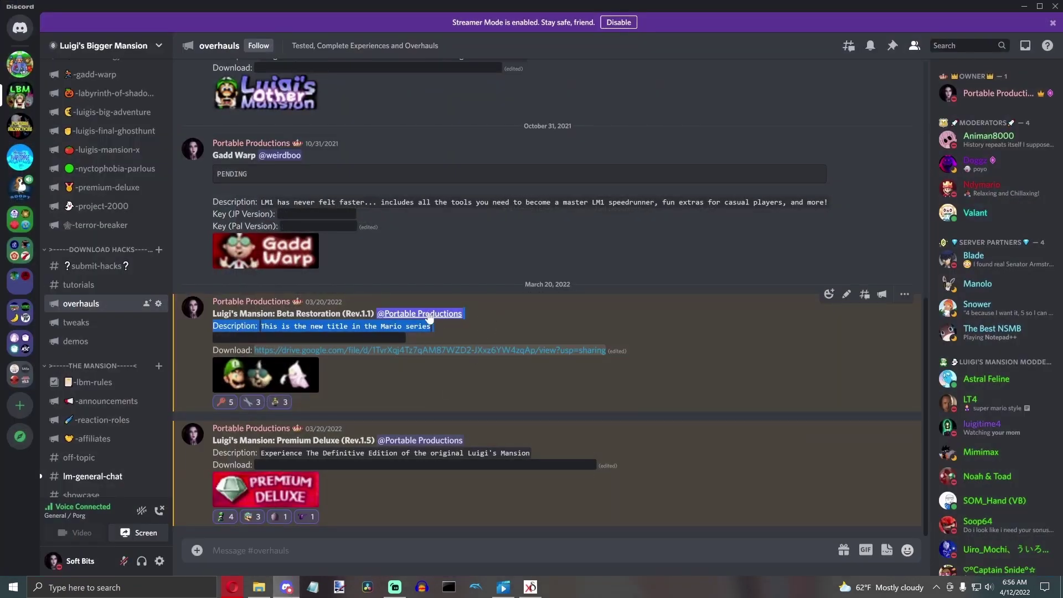
scroll(397, 338, up, 4)
scroll(378, 355, down, 5)
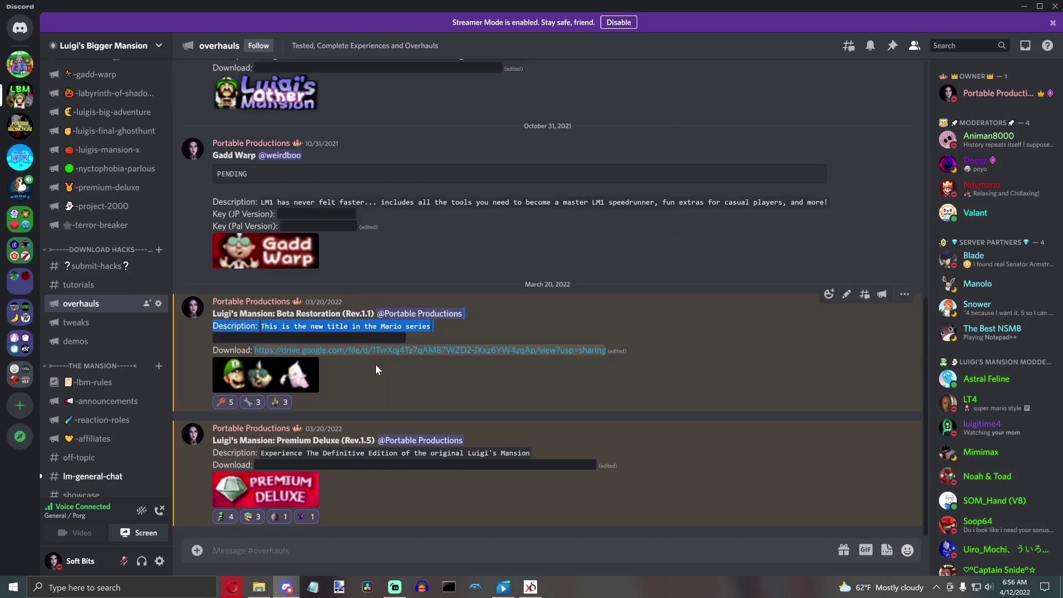
scroll(376, 364, up, 6)
scroll(376, 363, down, 5)
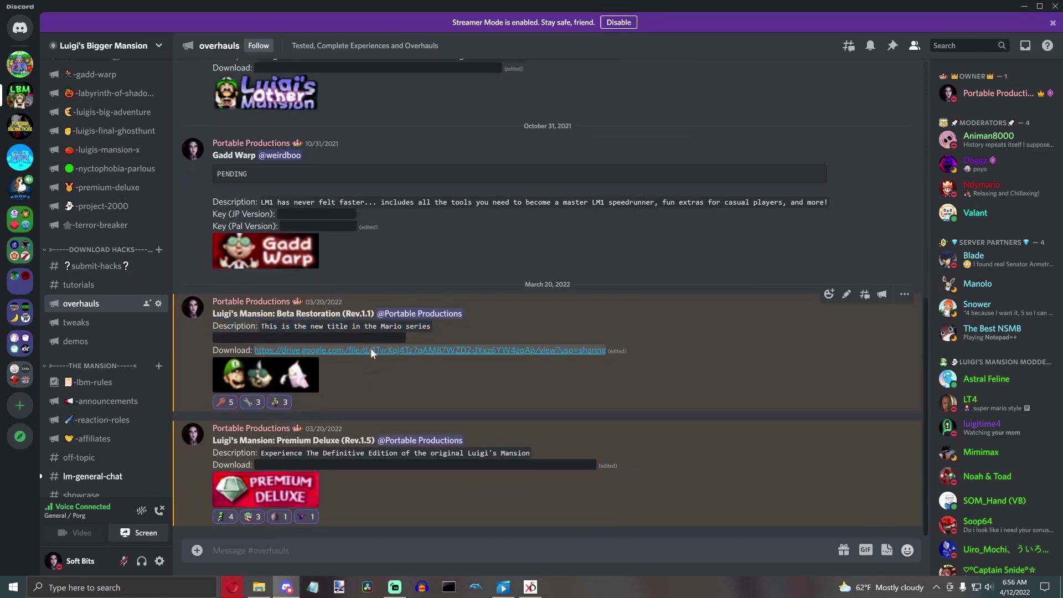
click(370, 347)
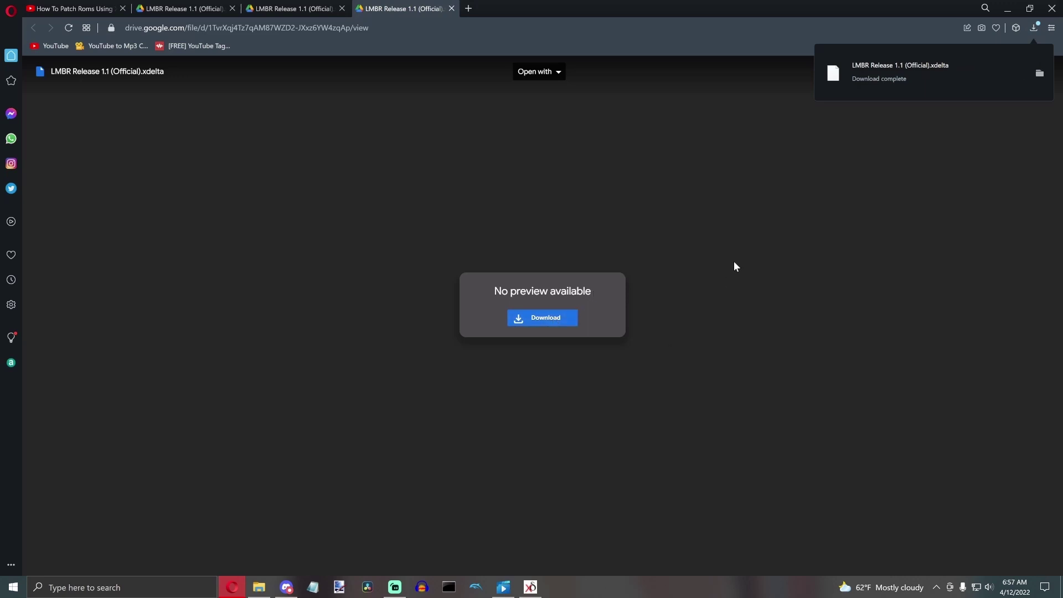
click(1007, 7)
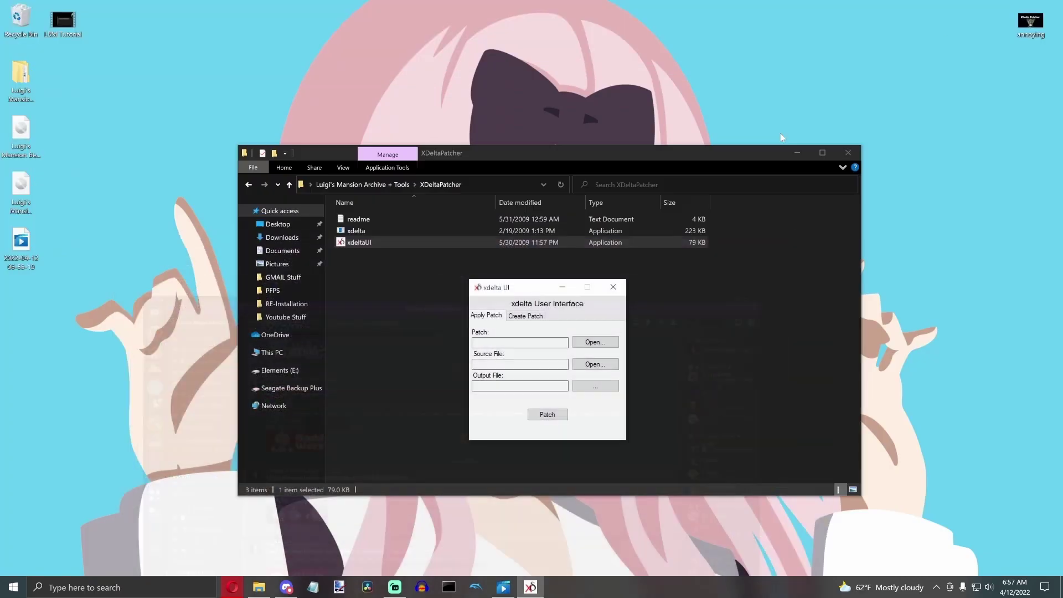
Step: Move LMBR Release 1.1 (Official).xdelta from Downloads to the desktop and close the Downloads window
right_click(293, 237)
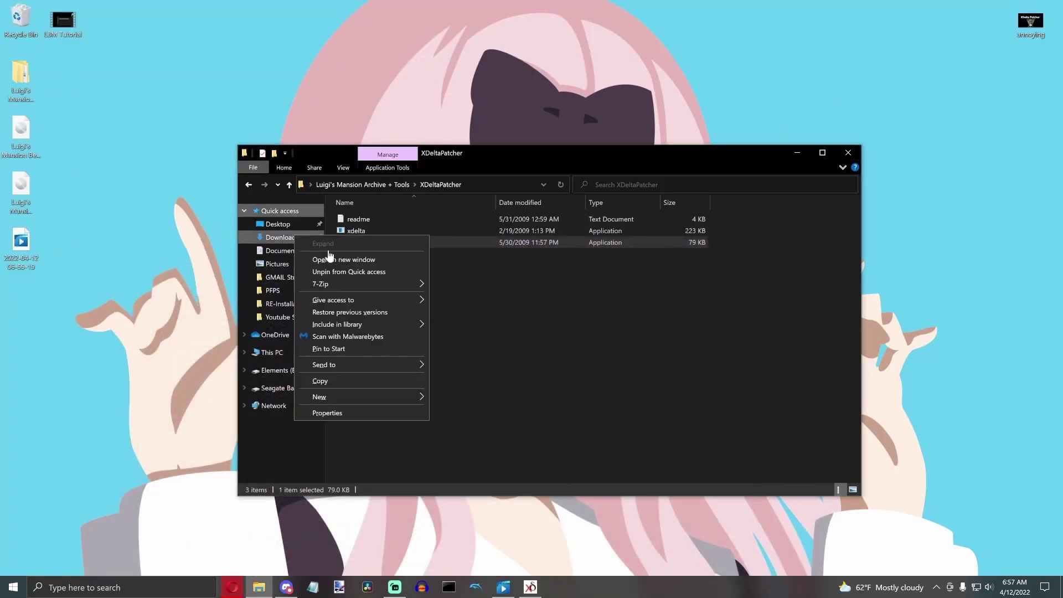
click(343, 264)
drag(373, 247, 19, 303)
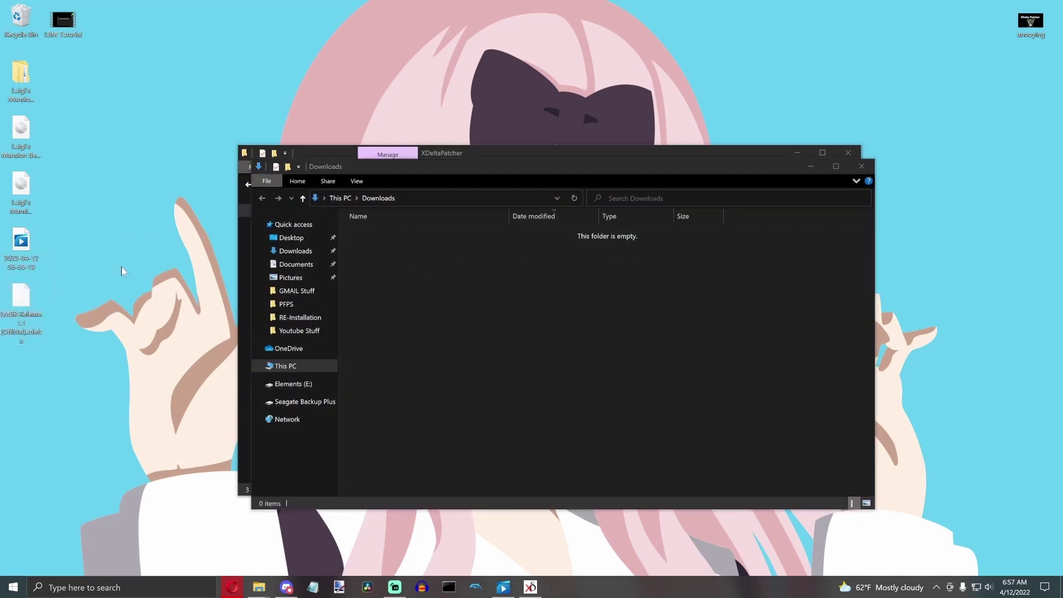
click(862, 166)
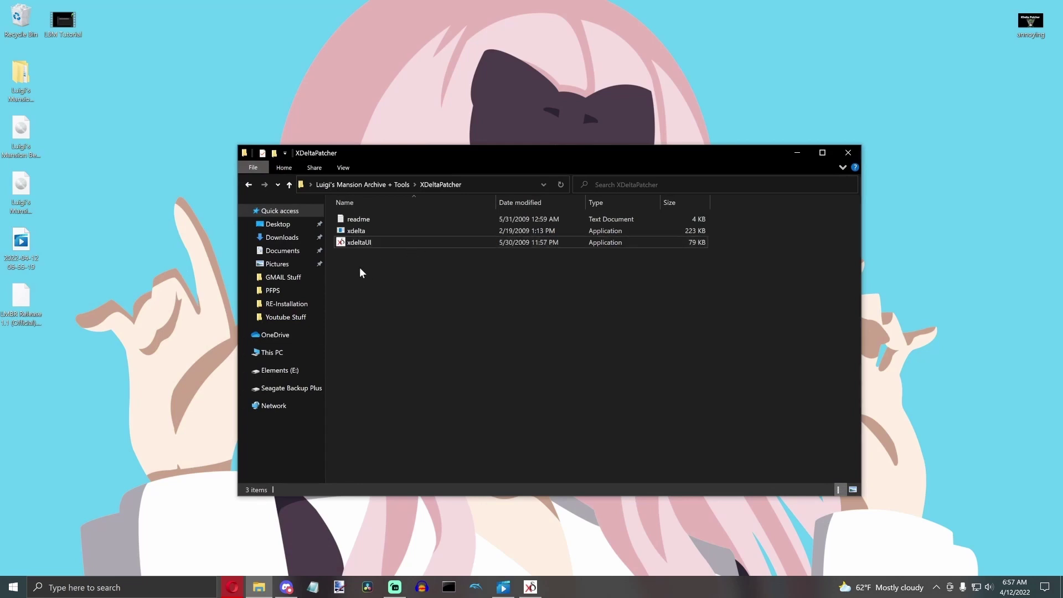
Step: Load the desktop's LMBR Release 1.1 (Official).xdelta as the Patch file in xdelta UI
click(530, 587)
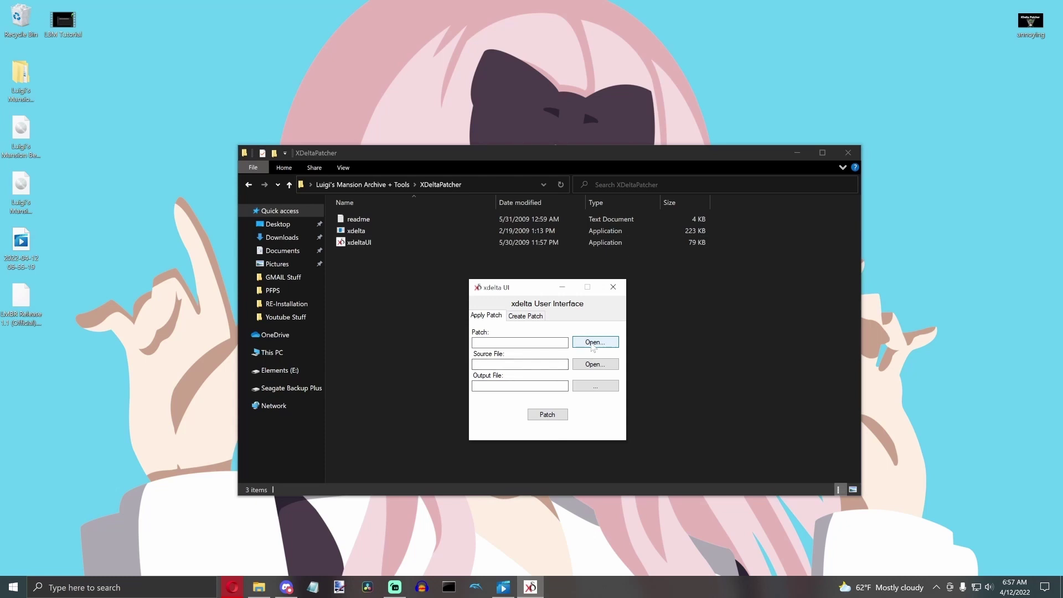
click(593, 343)
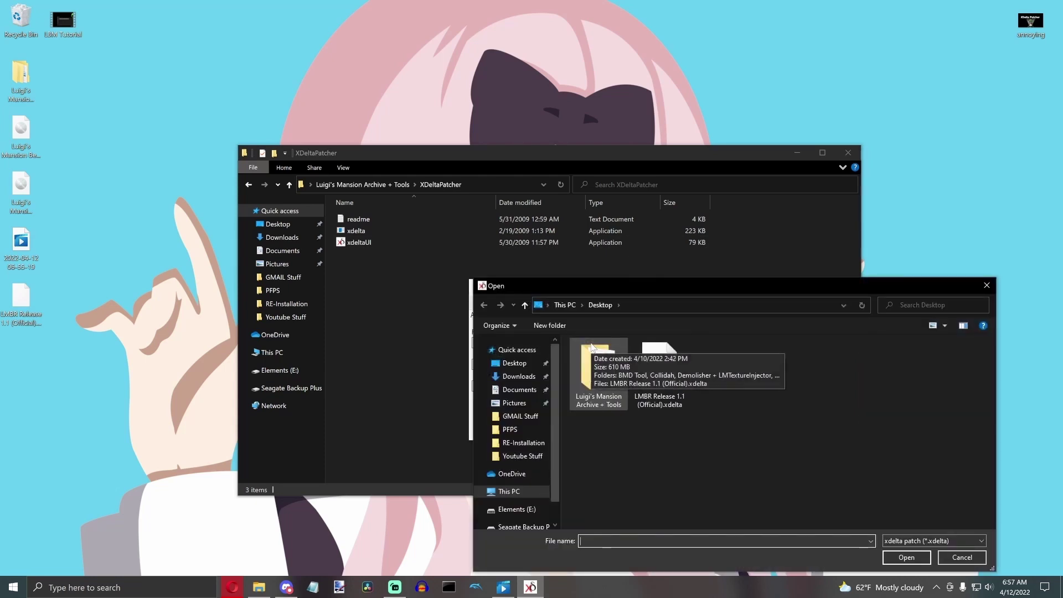
drag(589, 281, 490, 258)
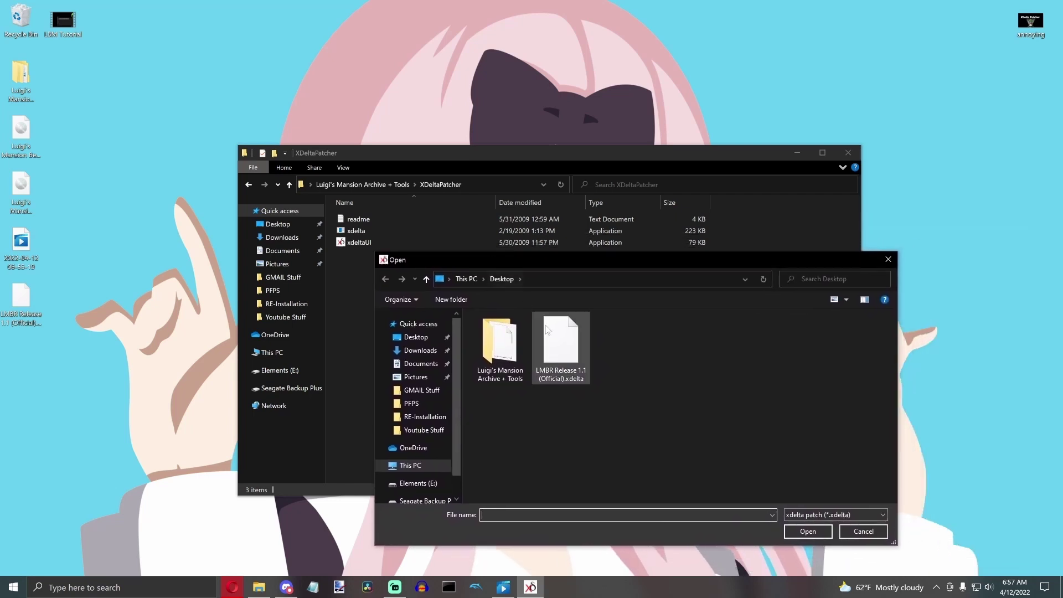
double_click(570, 360)
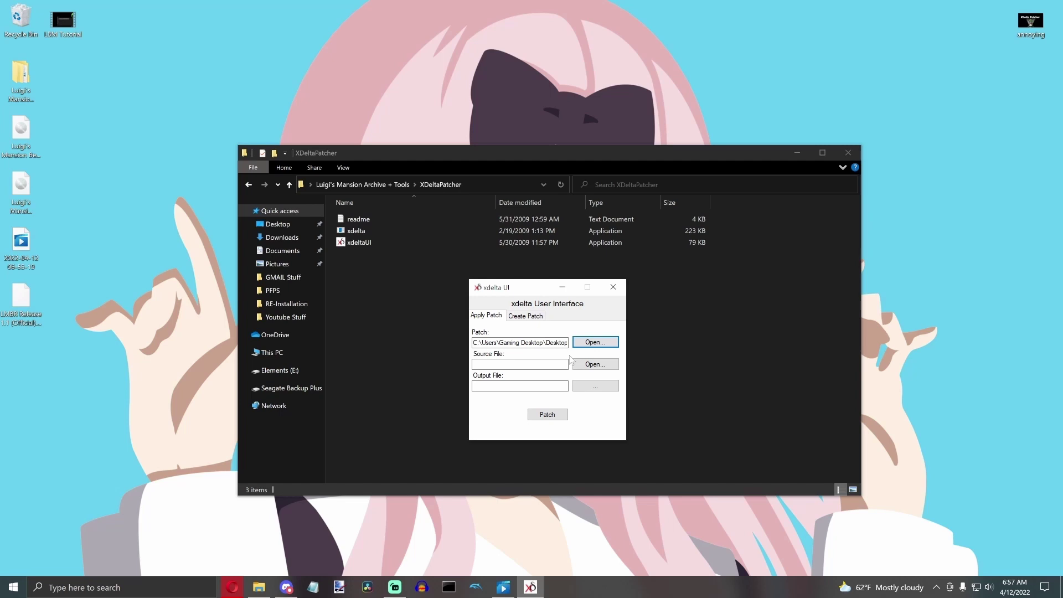
Step: Set Source File to the Luigi's Mansion (USA) disc image and bring up the output save dialog
click(601, 366)
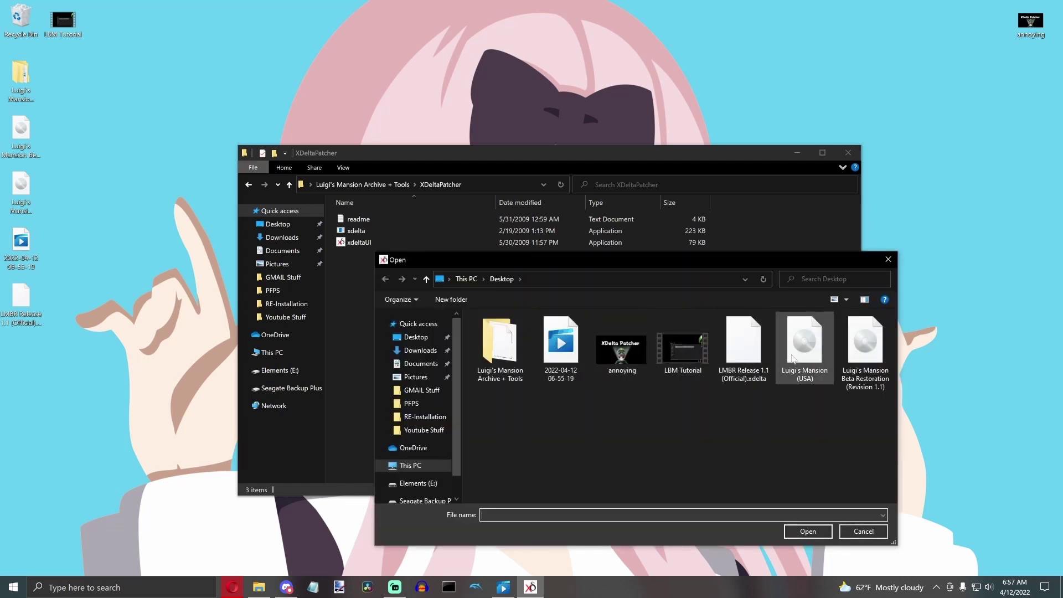
click(817, 372)
click(805, 531)
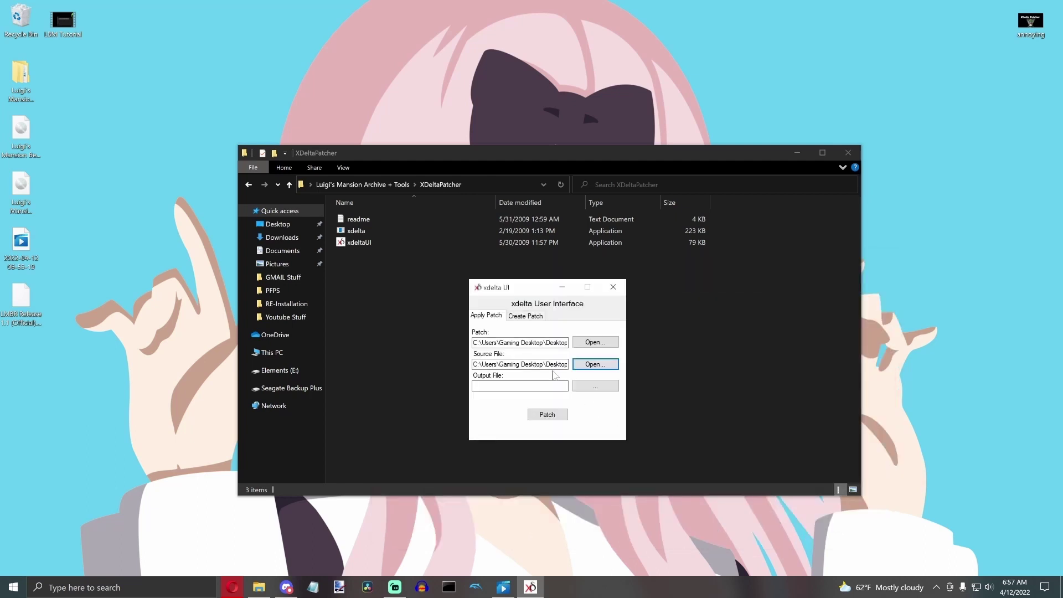
click(592, 386)
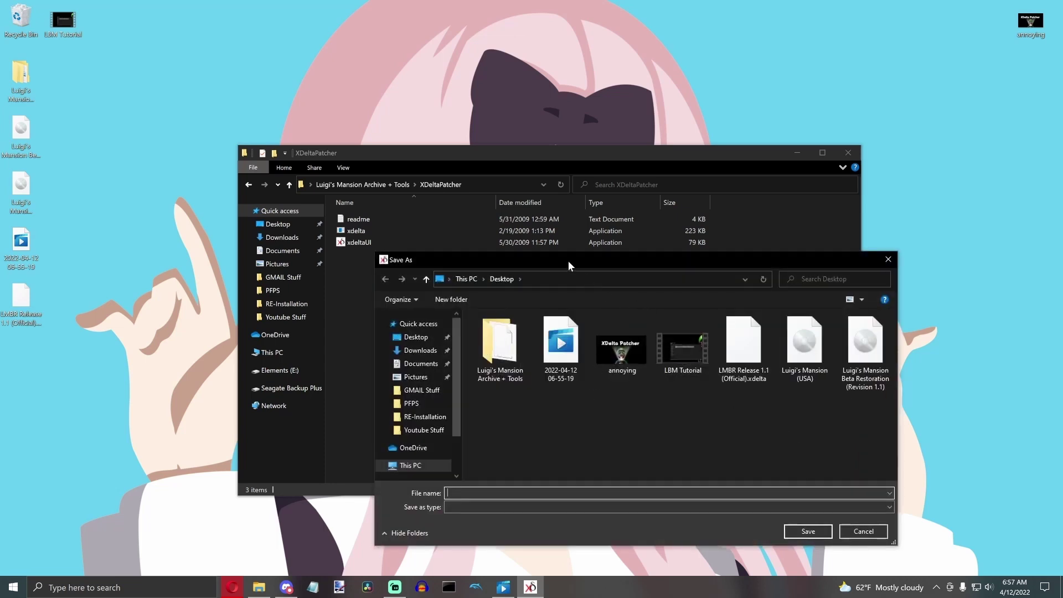
Step: Name the output file lmbr 1.1.iso on the Desktop
drag(568, 260, 456, 274)
text(lmbr)
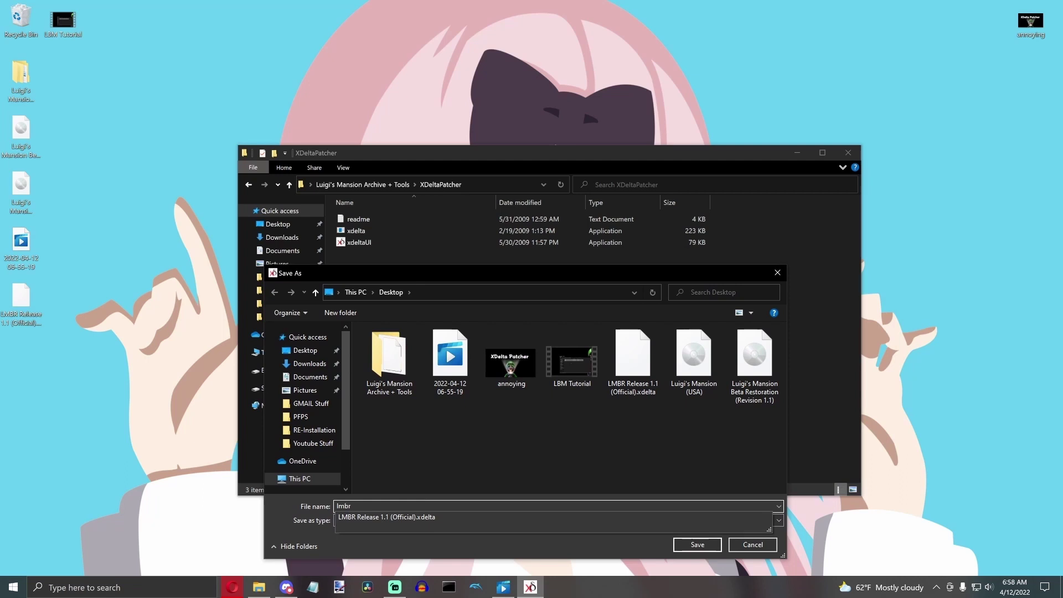
key(BackSpace)
key(BackSpace)
key(BackSpace)
text(mbr 1)
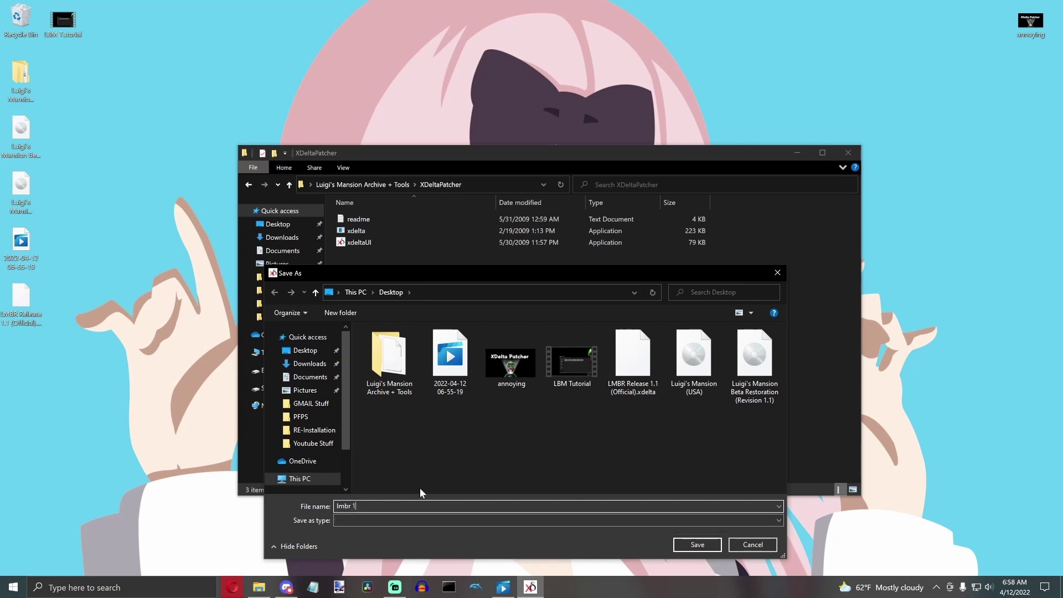
text(.1.iso)
key(Return)
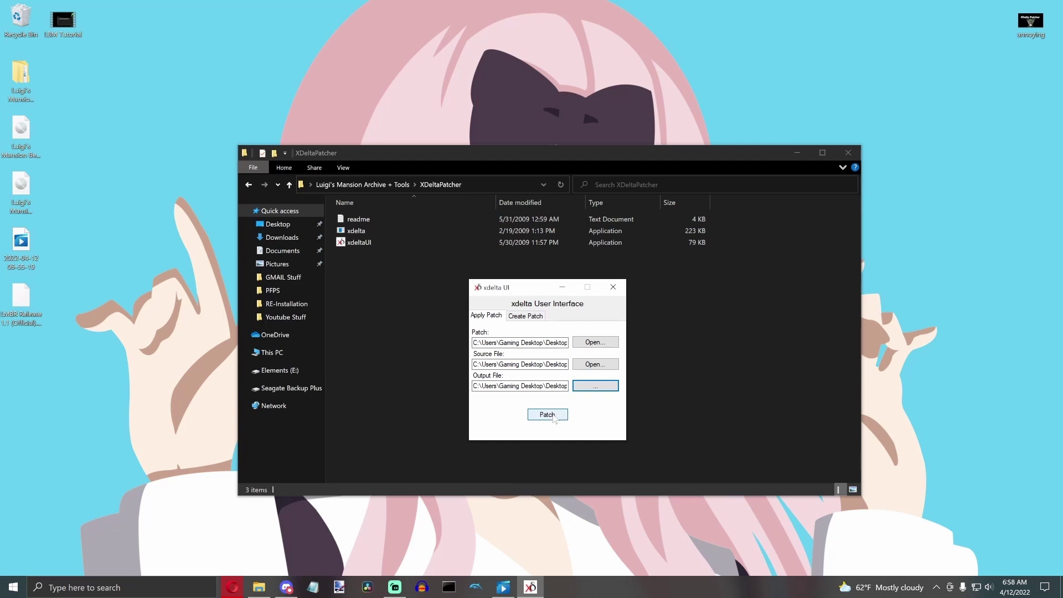
Step: Apply the patch and dismiss the 'File patched successfully' message
click(553, 418)
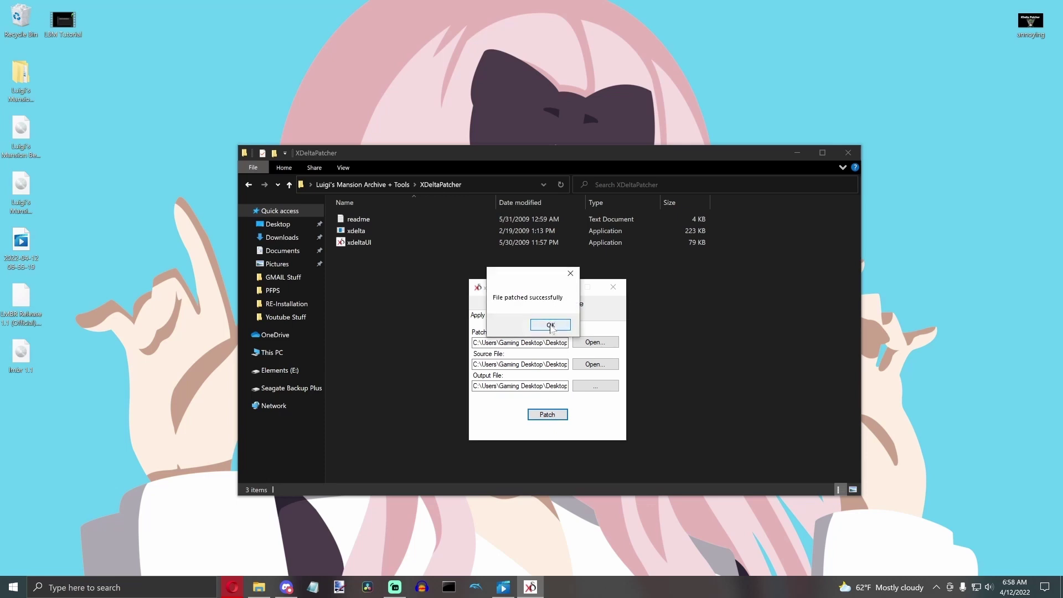
drag(526, 277, 420, 240)
click(444, 289)
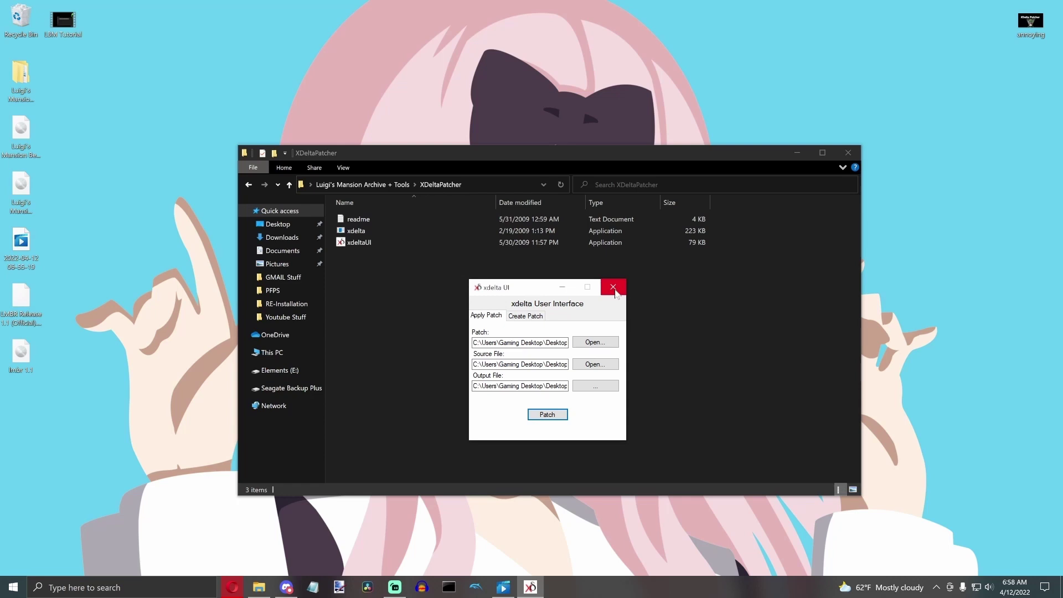
drag(22, 354, 104, 357)
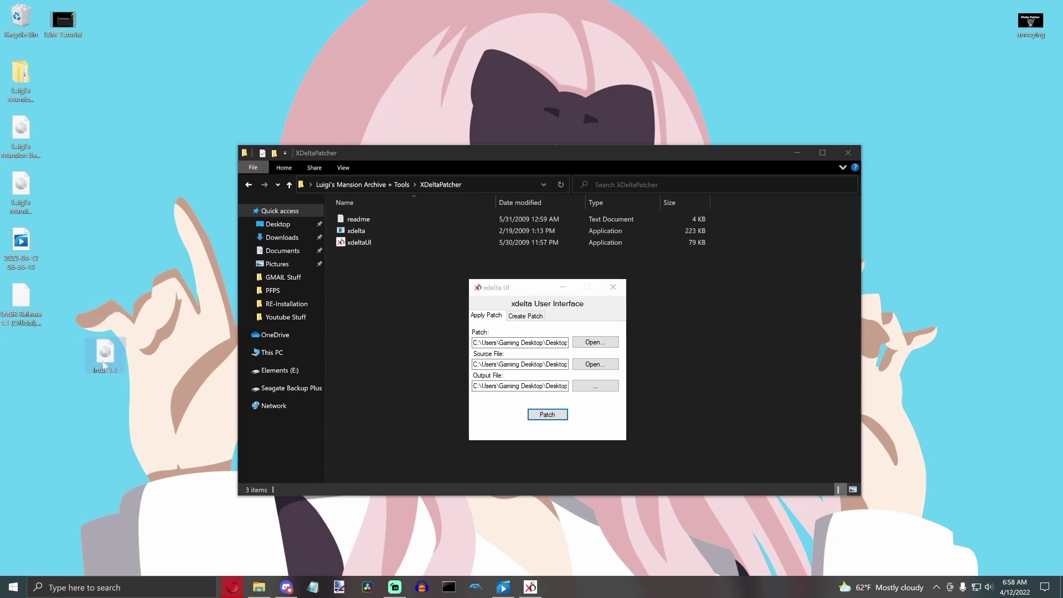
Step: Run LMBR-Custom-Dolphin from LMBR-DOLPHIN, boot Luigi's Mansion to the title screen, then stop it
click(365, 291)
click(386, 186)
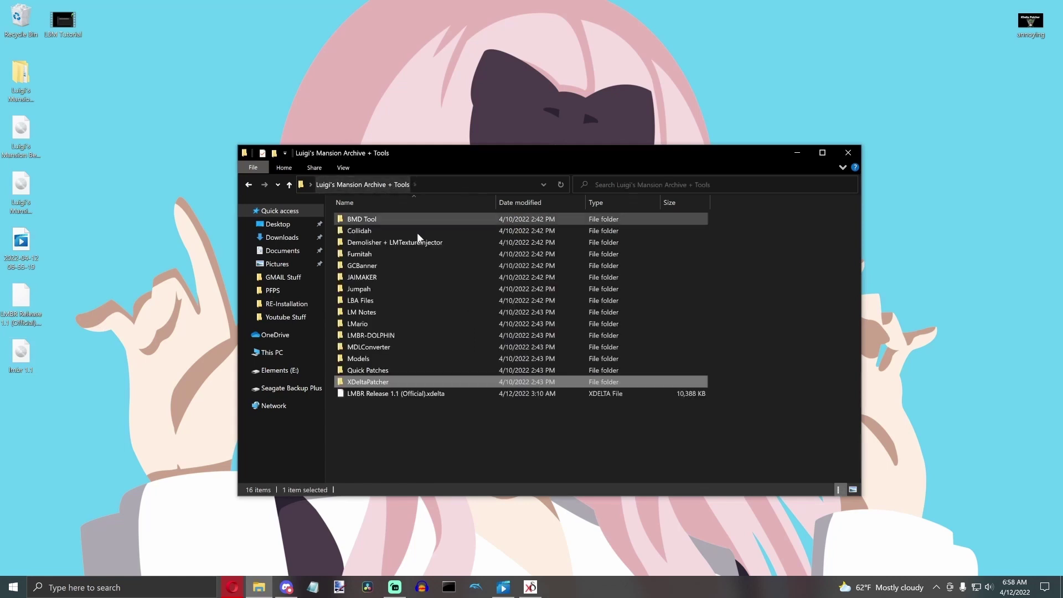
double_click(371, 335)
click(350, 313)
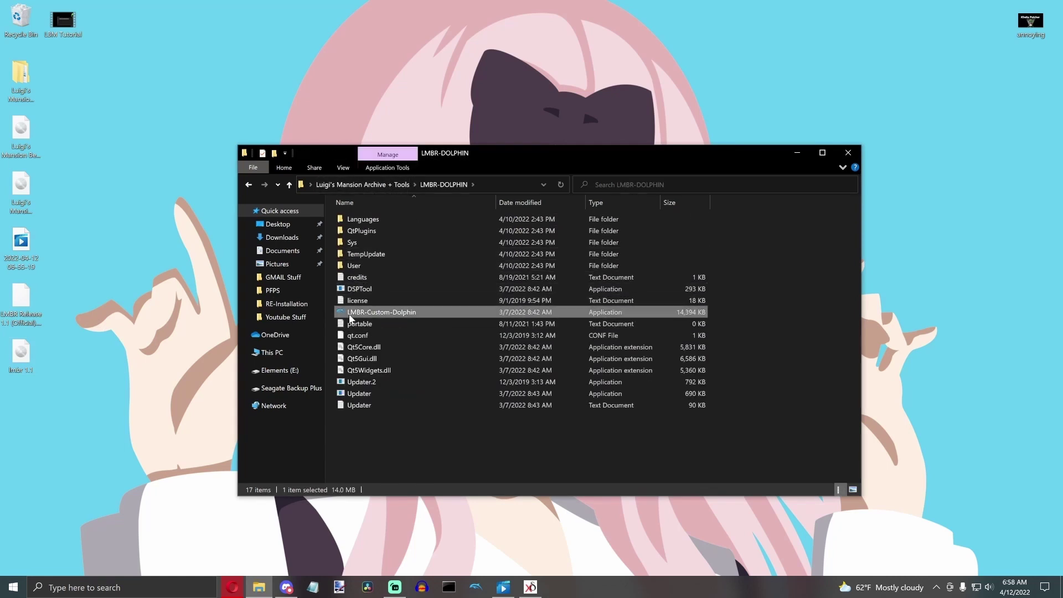
double_click(350, 313)
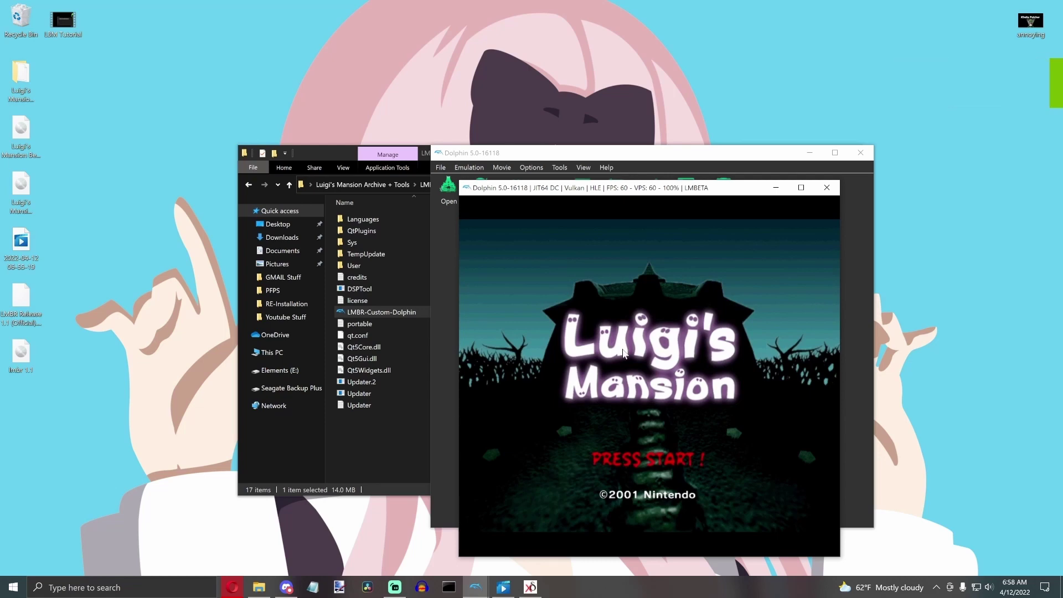
click(826, 188)
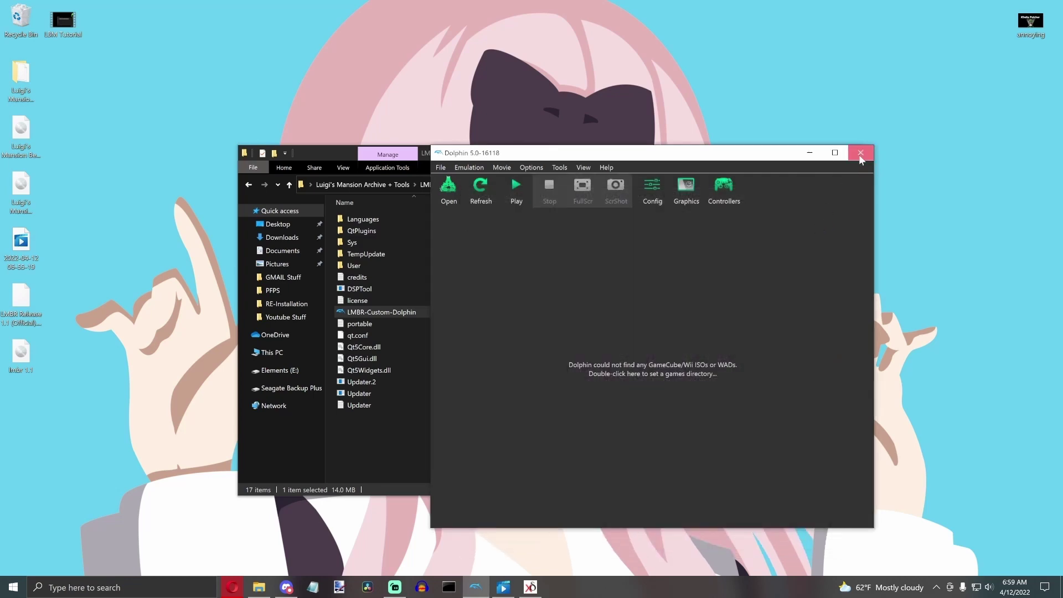
Step: Close the Dolphin emulator, the File Explorer window and xdelta UI
click(861, 154)
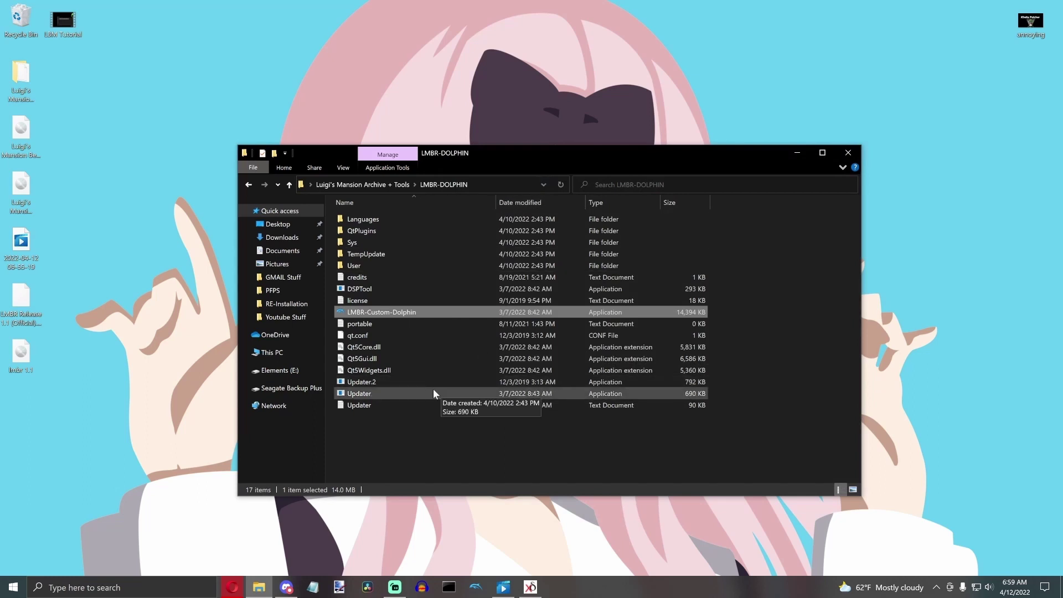
click(425, 421)
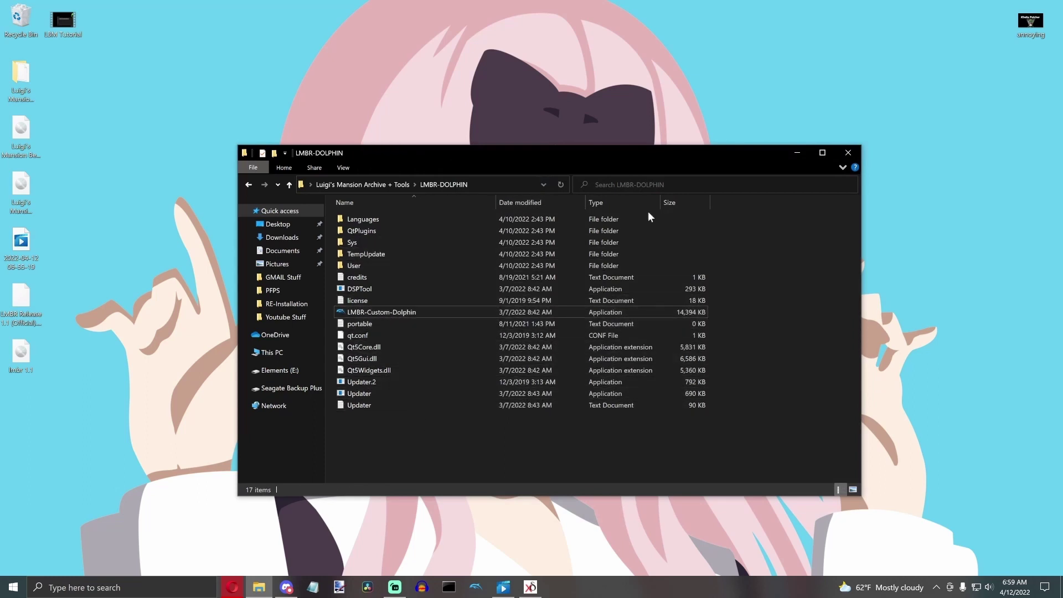
click(847, 152)
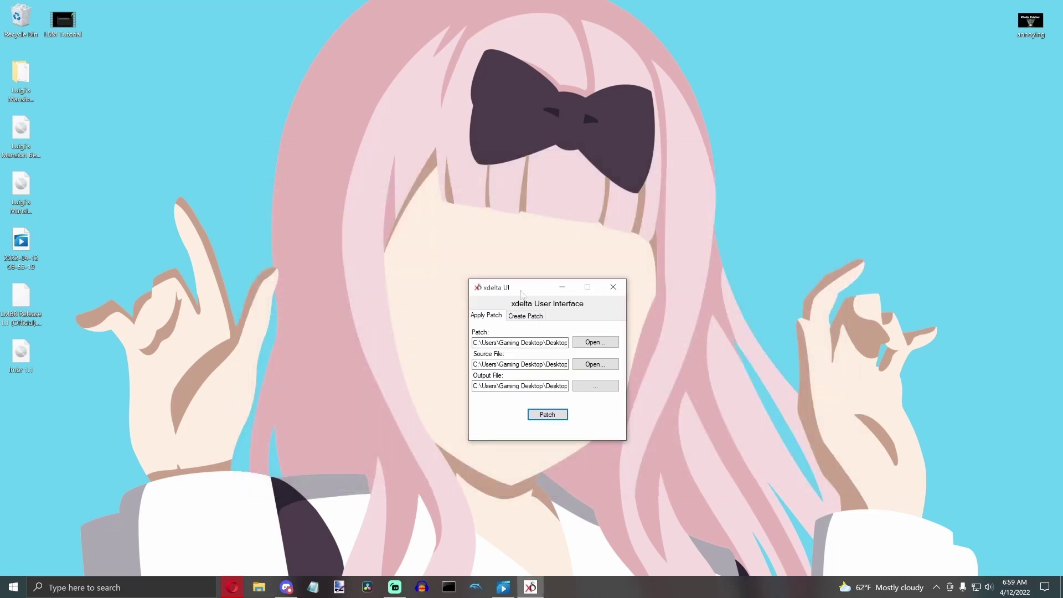
drag(535, 295, 459, 268)
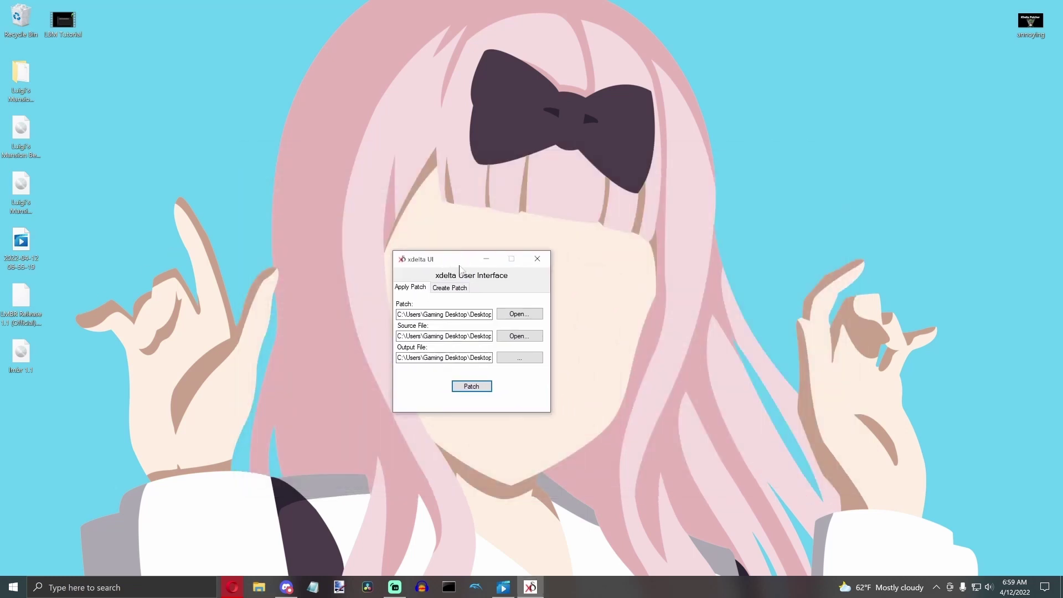
click(537, 259)
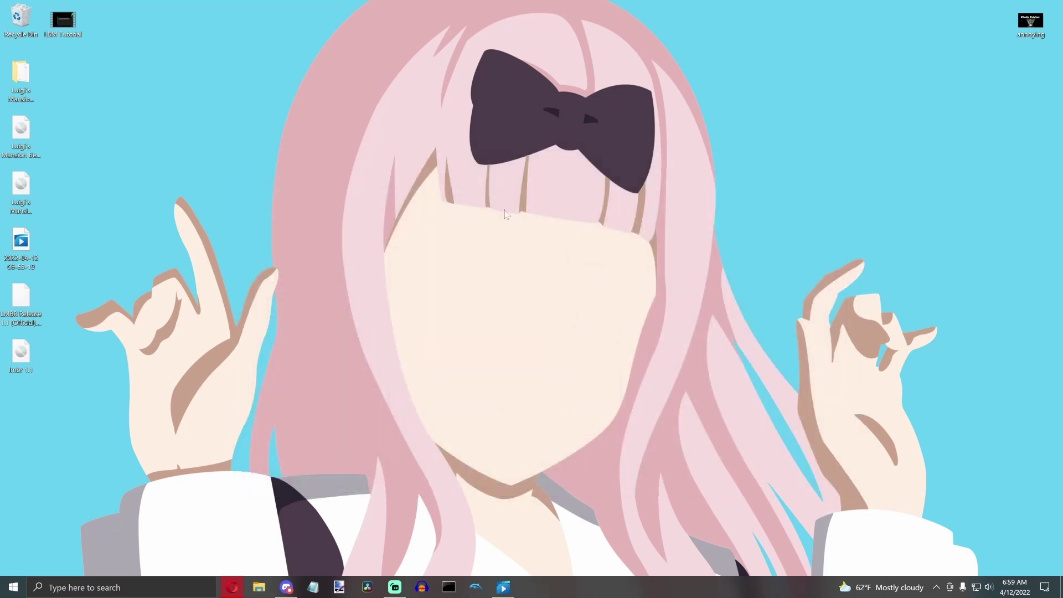
Step: Move the lmbr 1.1 desktop icon around and return it to the left column
drag(16, 374, 51, 359)
drag(220, 253, 233, 276)
drag(231, 241, 41, 347)
Step: Launch LMBR-Custom-Dolphin from the Luigi's Mansion Archive + Tools > LMBR-DOLPHIN folder
double_click(26, 83)
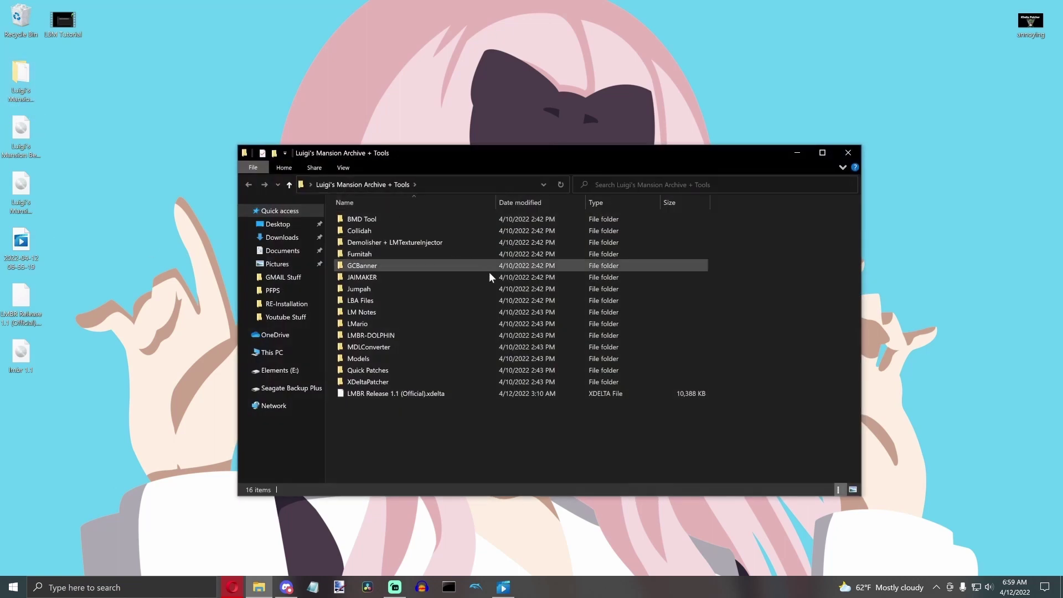
double_click(375, 333)
double_click(359, 313)
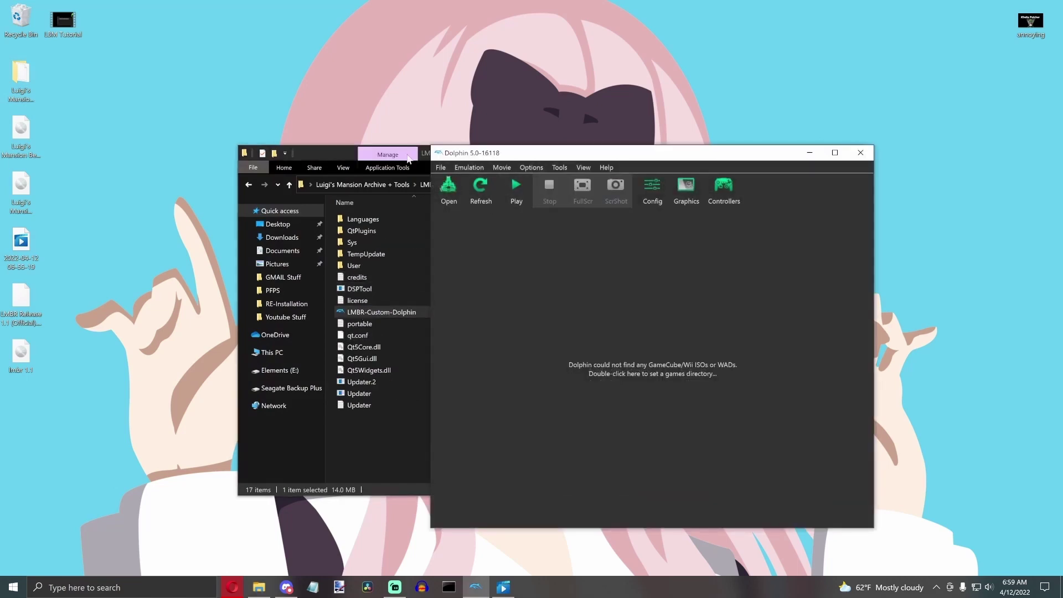
Step: Close File Explorer and the Dolphin 5.0-16118 window, leaving the desktop
click(425, 157)
click(849, 151)
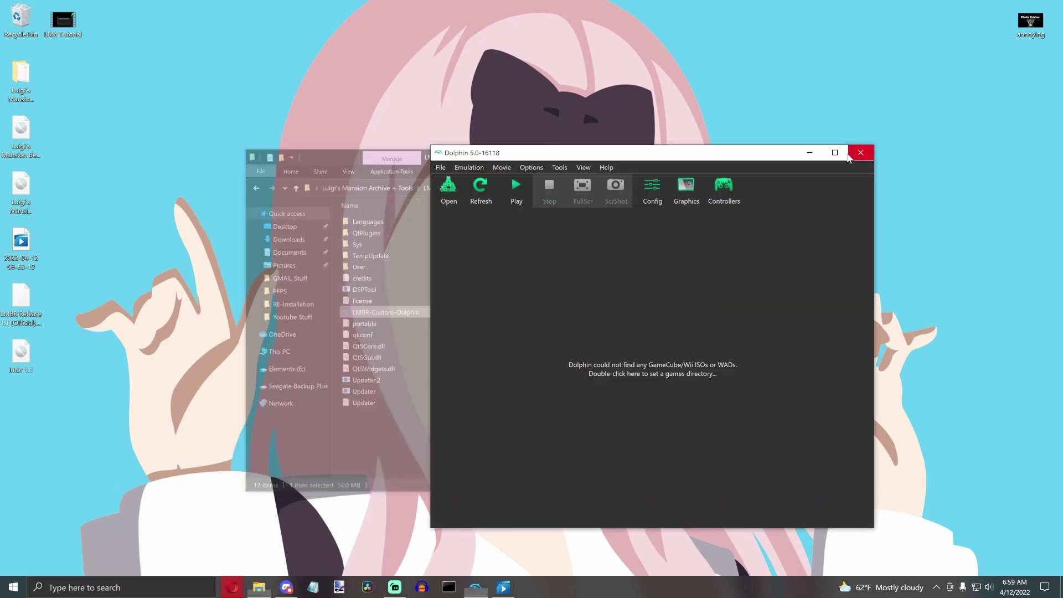
drag(608, 156, 480, 171)
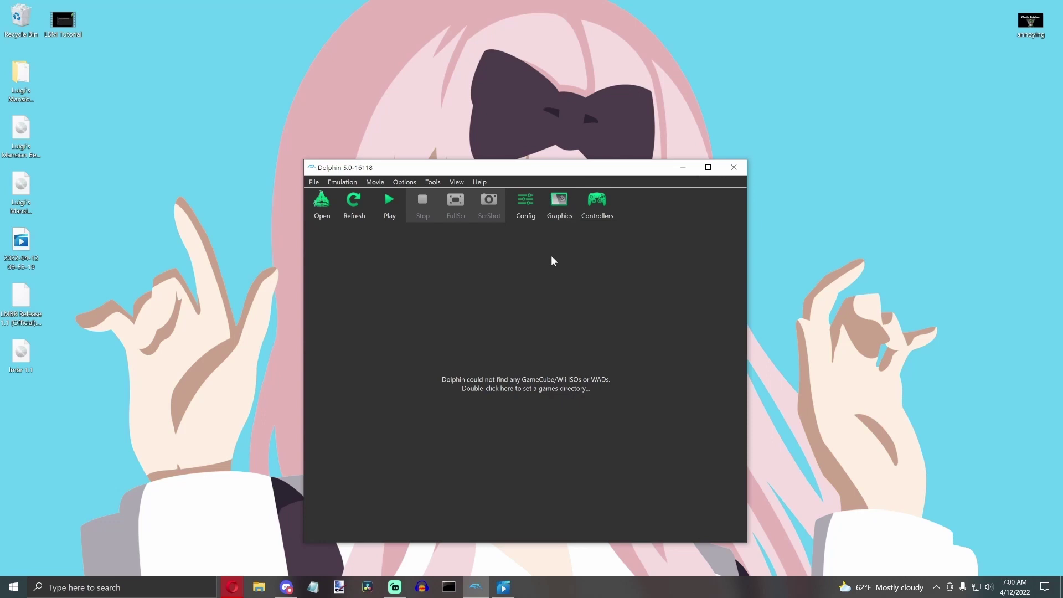
click(732, 169)
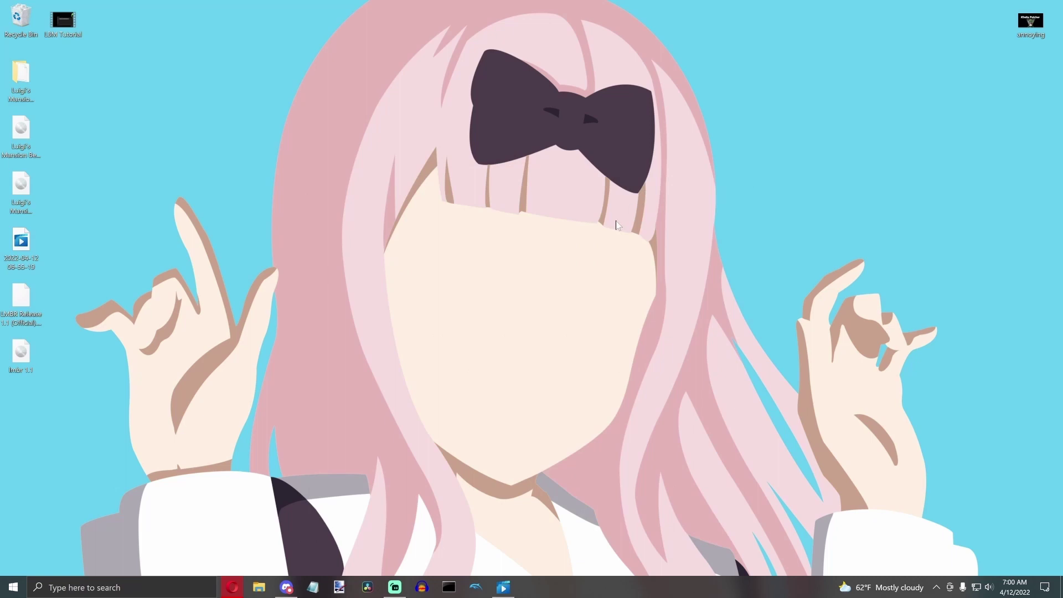